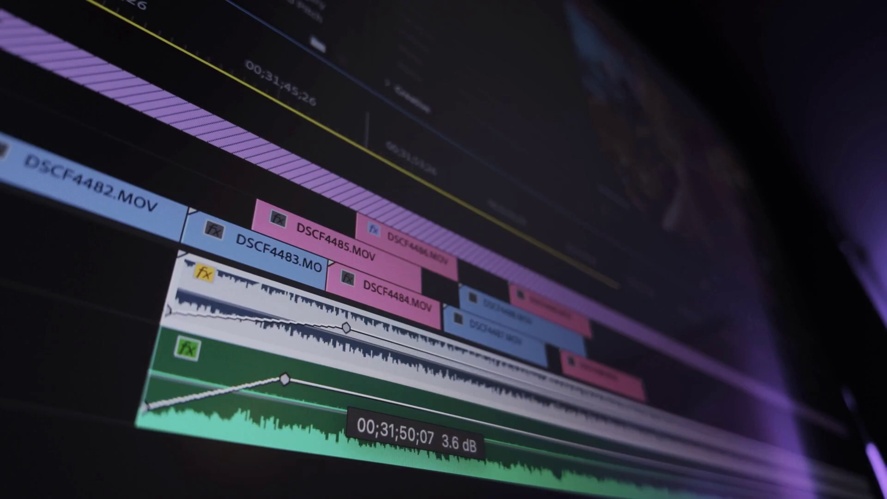
pyautogui.moveTo(396, 253); pyautogui.dragTo(423, 263)
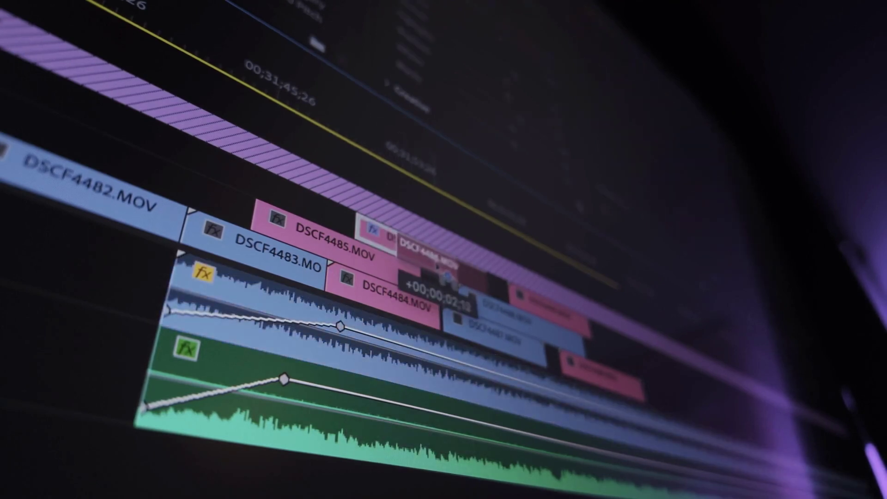